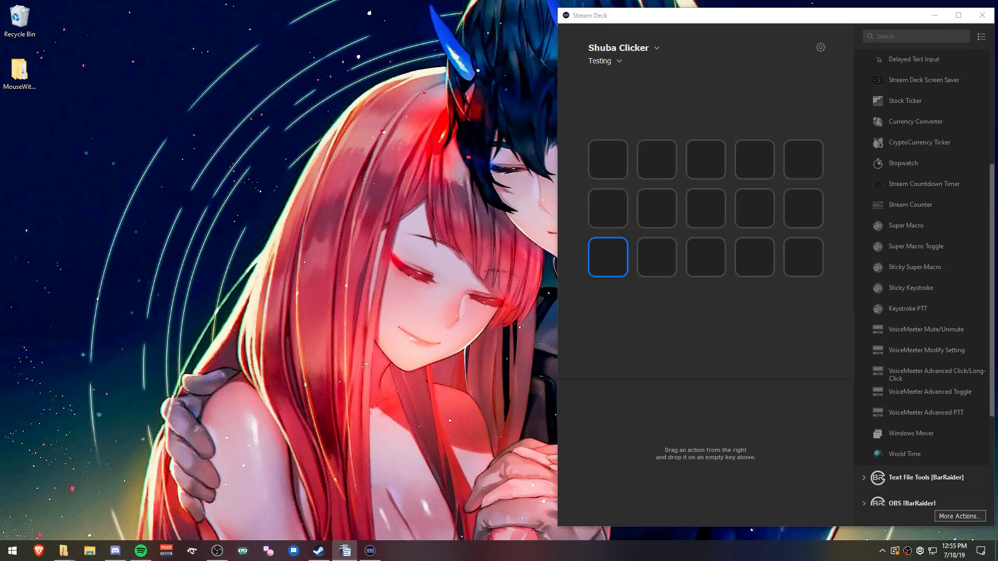
Assign the BarRaider Windows Mover action to the first key of the second row
scroll(990, 395, up, 3)
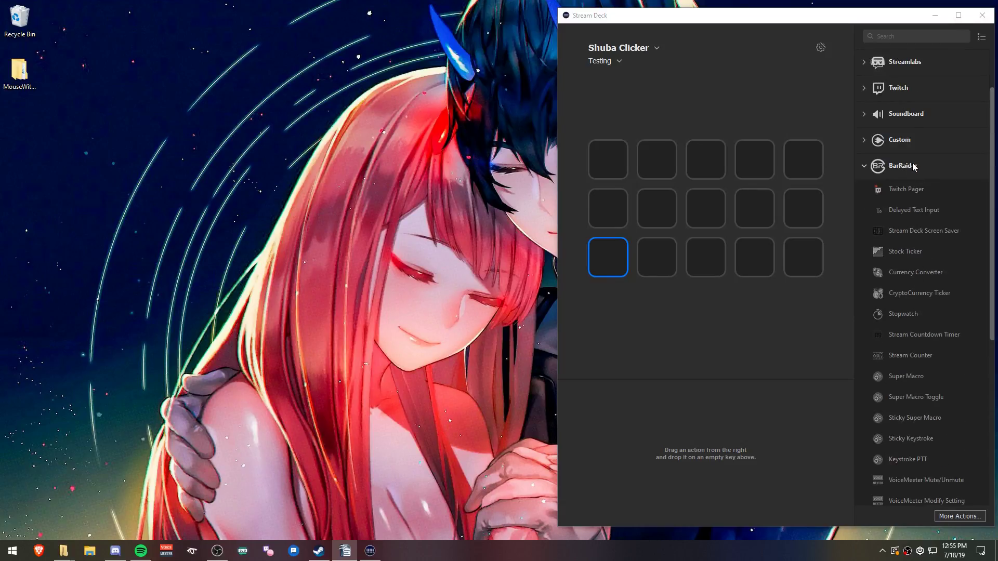
scroll(928, 234, down, 4)
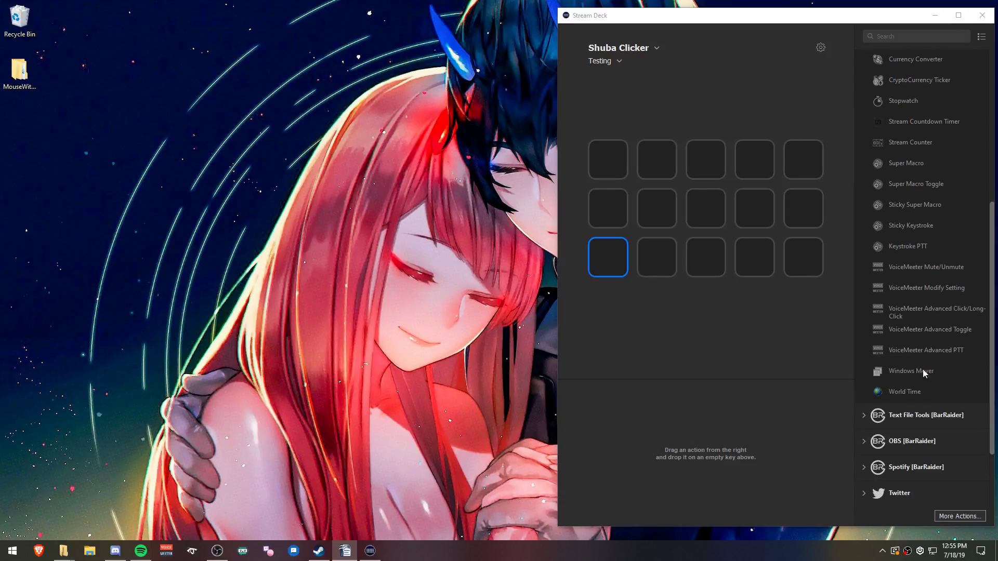
drag(919, 370, 604, 214)
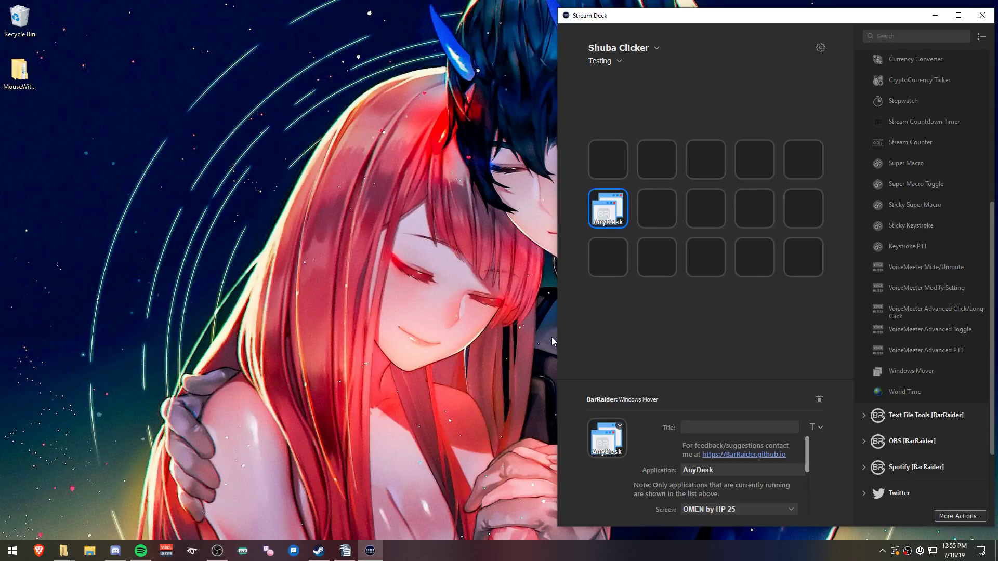
Turn off friendly screen names for the Windows Mover action and select DISPLAY1 as its target screen
scroll(666, 469, down, 1)
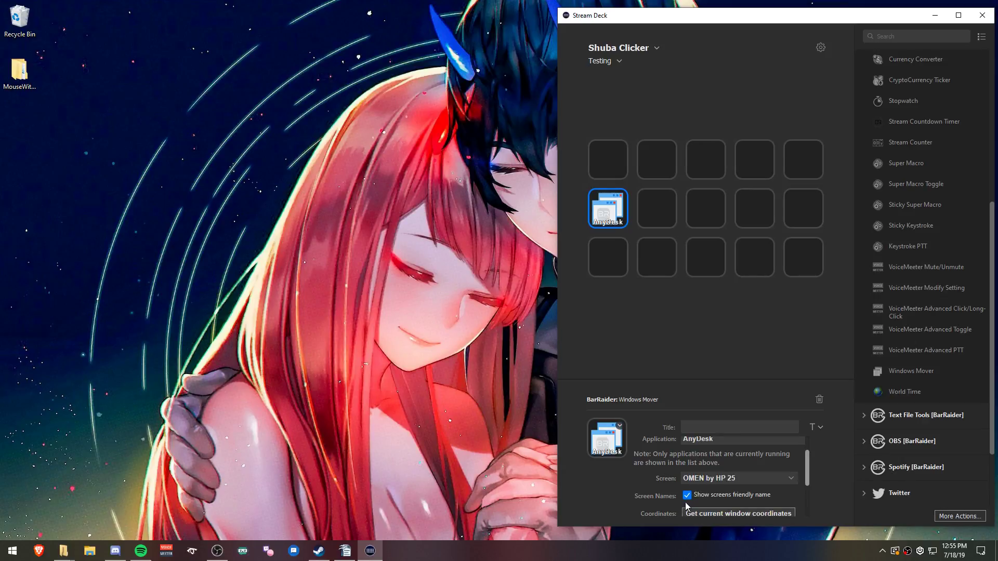
click(722, 481)
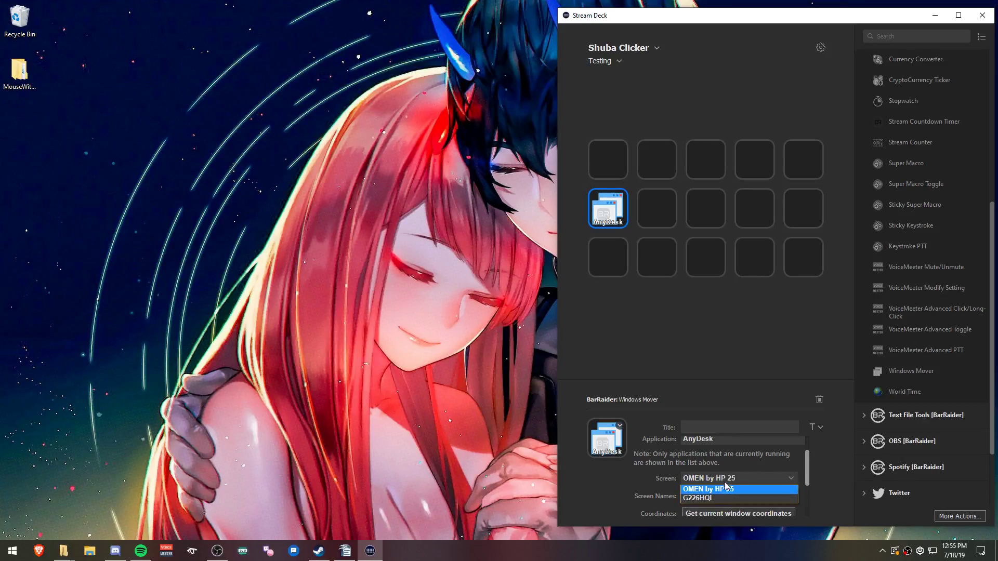
click(705, 491)
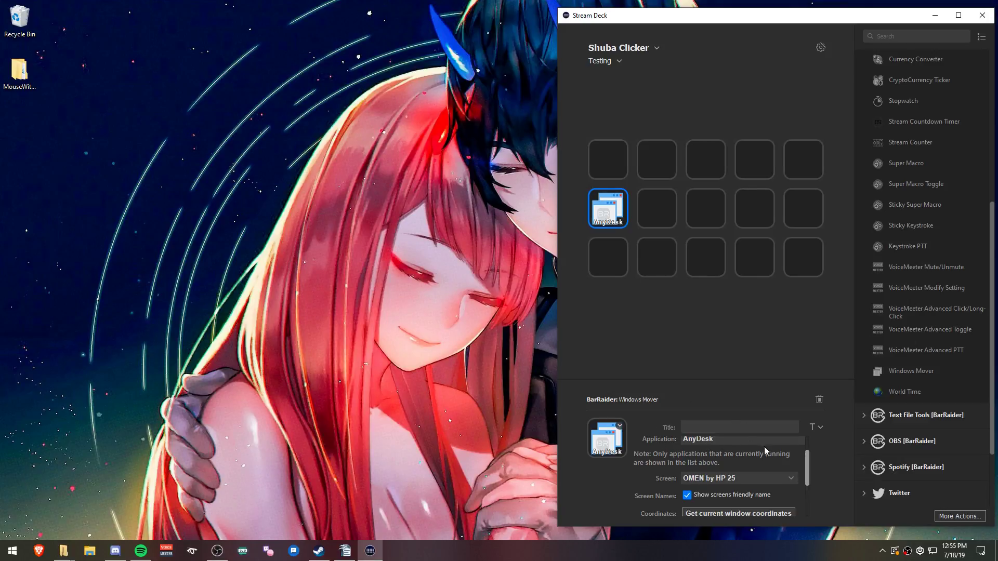
click(712, 480)
click(731, 481)
click(686, 499)
click(708, 481)
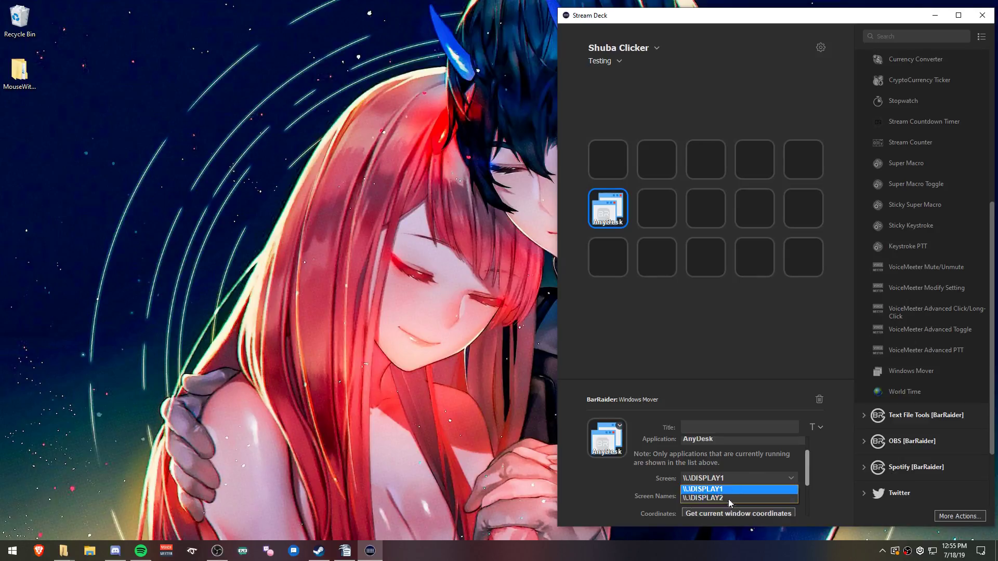
click(732, 490)
scroll(656, 482, down, 1)
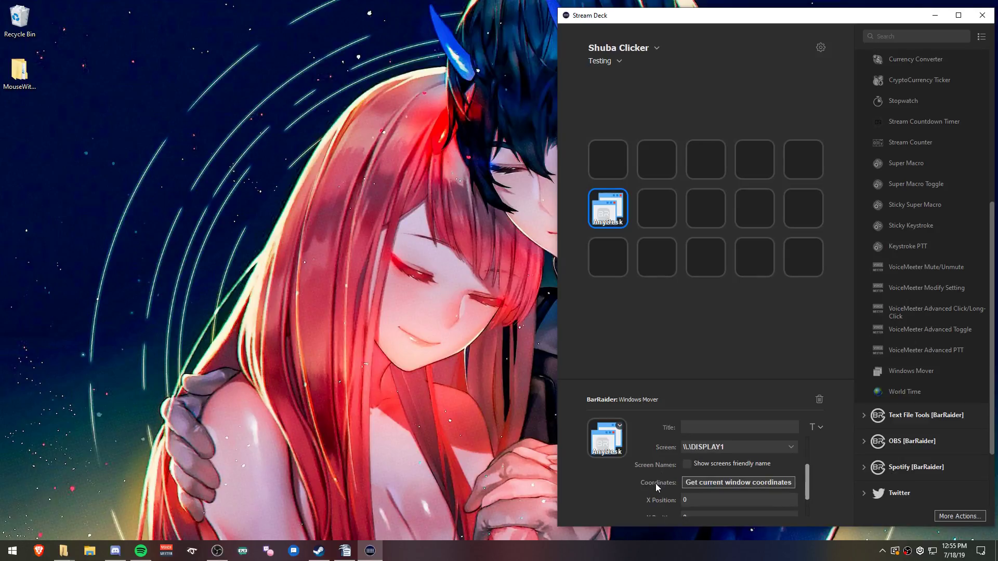
scroll(656, 484, up, 1)
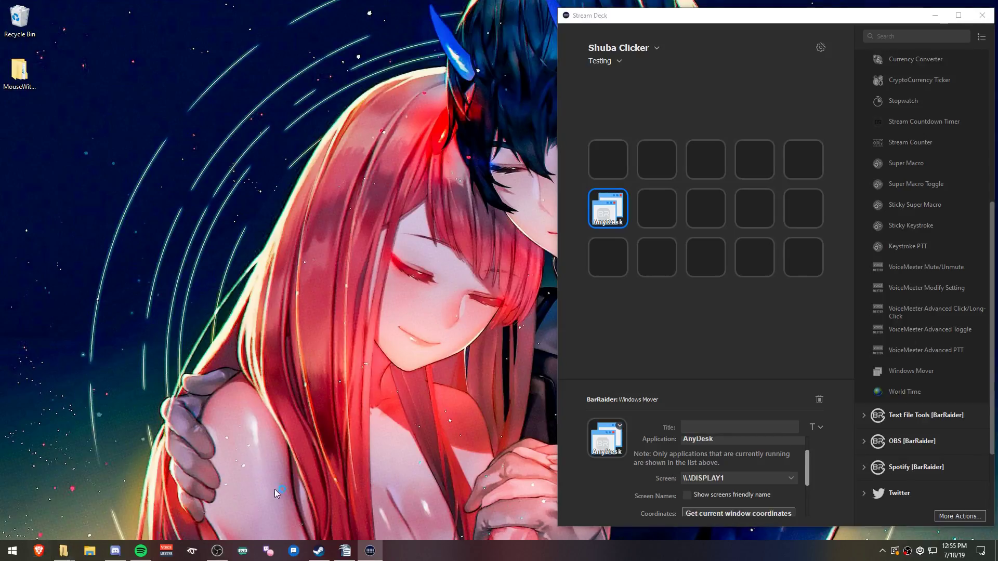
Open the Brave browser, shrink its window and place it in the free desktop space beside Stream Deck
click(39, 551)
drag(346, 7, 371, 36)
drag(48, 25, 509, 194)
drag(699, 200, 279, 33)
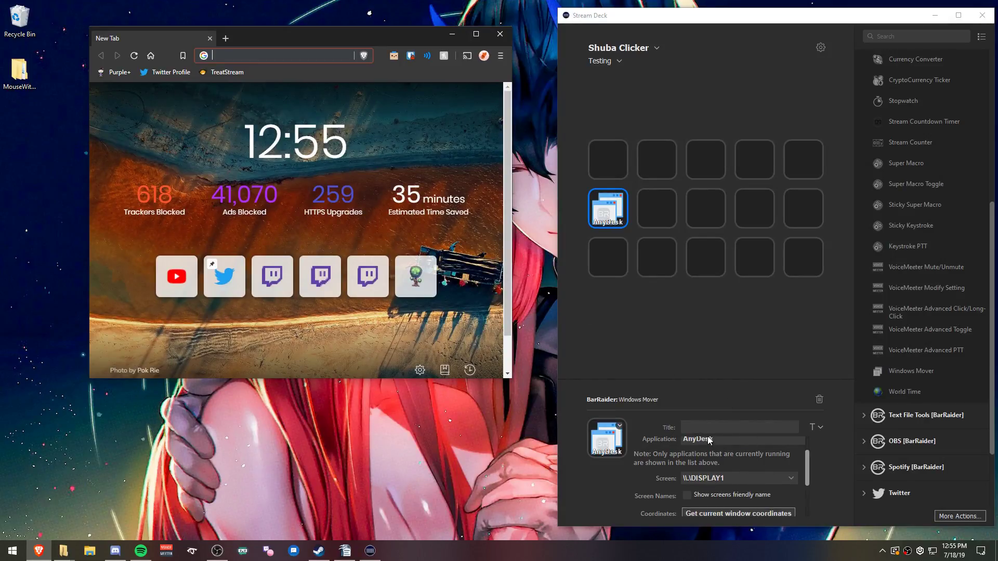
Set the application controlled by the Windows Mover key to brave
scroll(710, 442, up, 2)
click(696, 477)
click(711, 473)
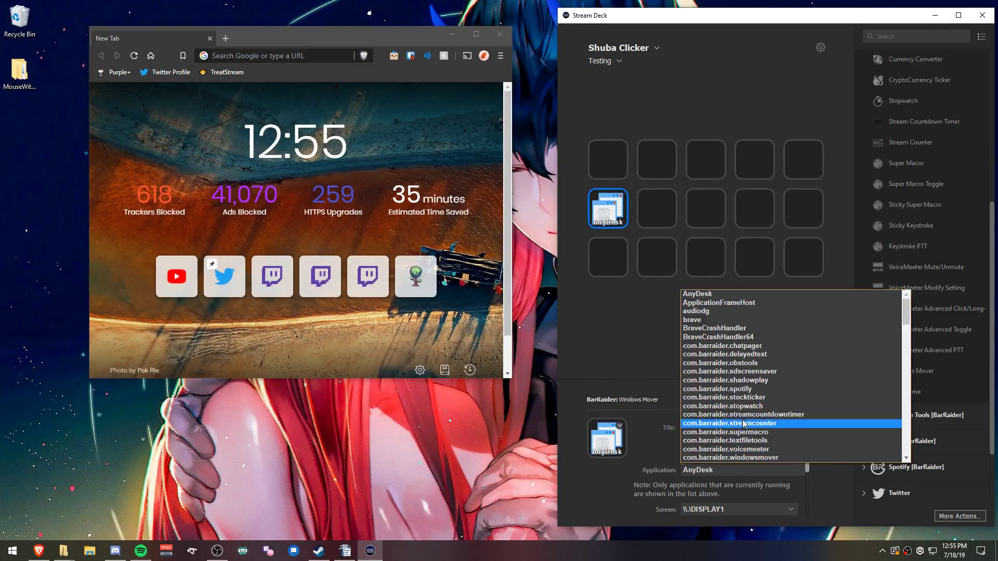
click(738, 323)
Shift the browser window slightly and set the Windows Mover target position to X 600 and Y 85
scroll(669, 465, down, 2)
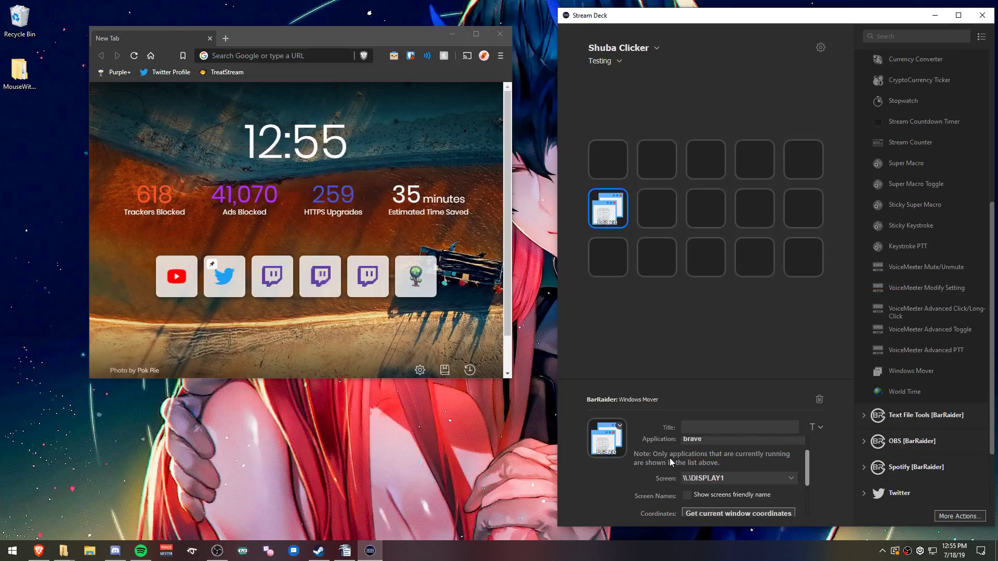
scroll(638, 474, down, 2)
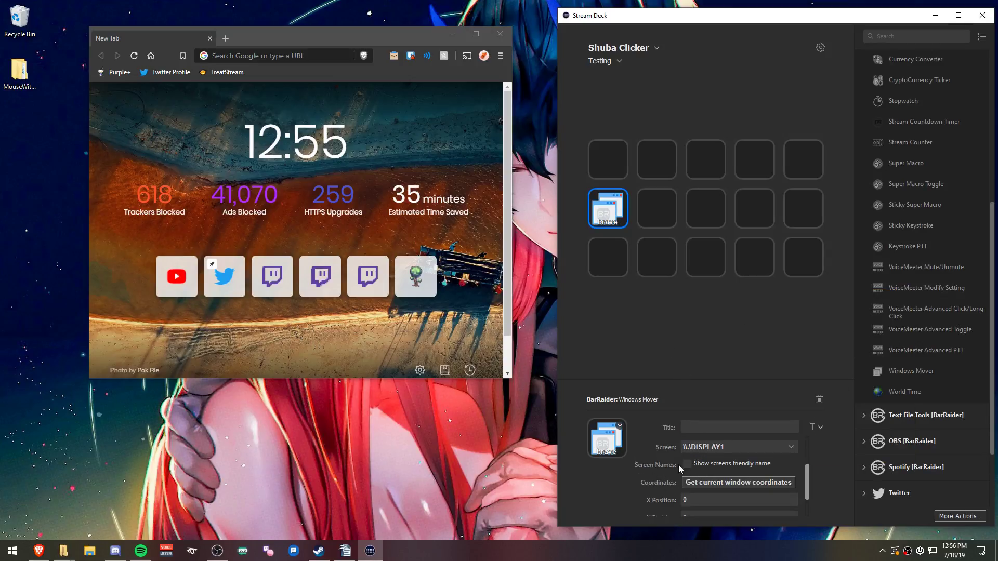
scroll(650, 471, down, 2)
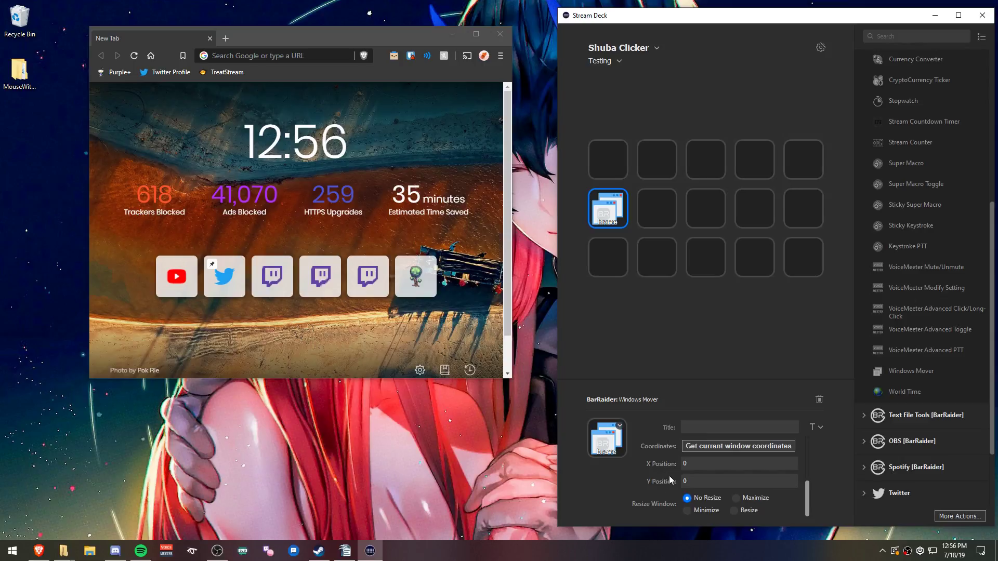
drag(302, 36, 280, 37)
click(623, 455)
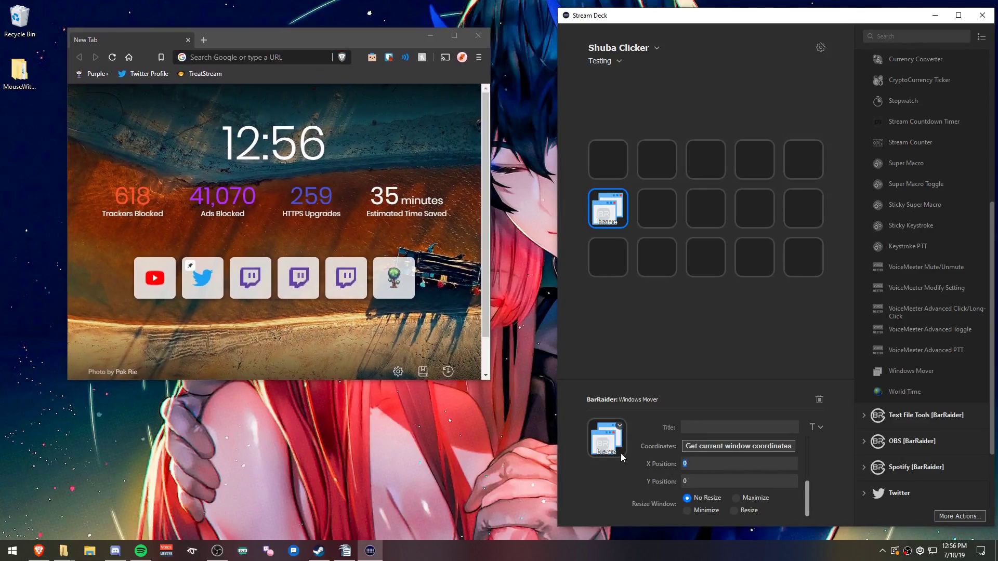
text(600)
click(696, 480)
drag(696, 480, 588, 483)
text(85)
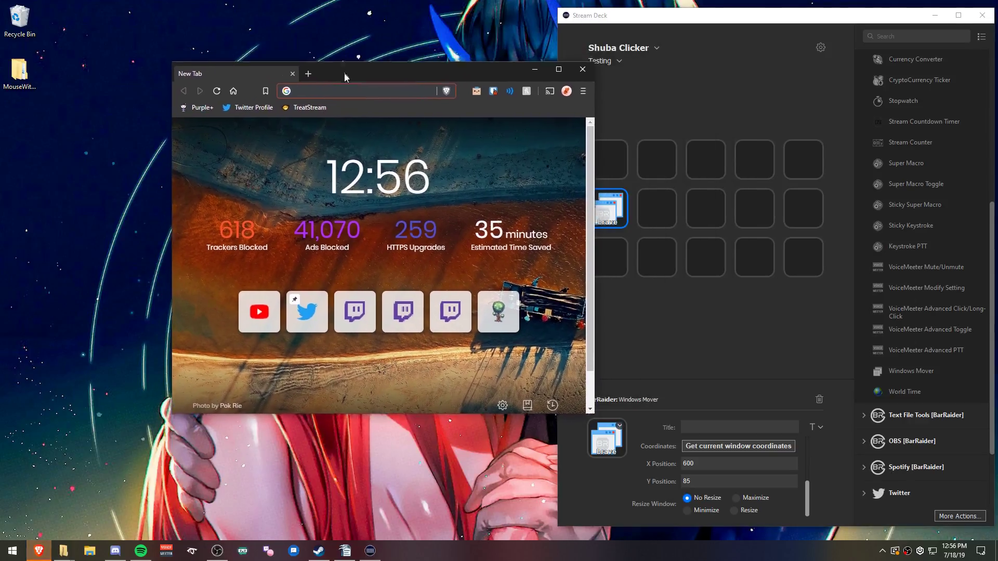
Capture the repositioned browser window's coordinates, X 1075 and Y 38, and move the Stream Deck window clear of that spot
drag(398, 110, 776, 28)
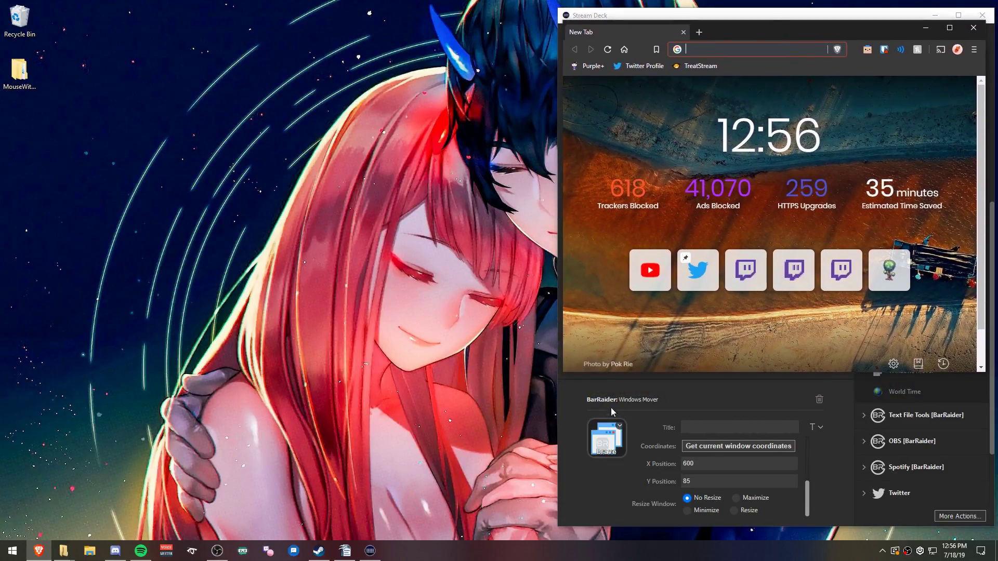
click(706, 446)
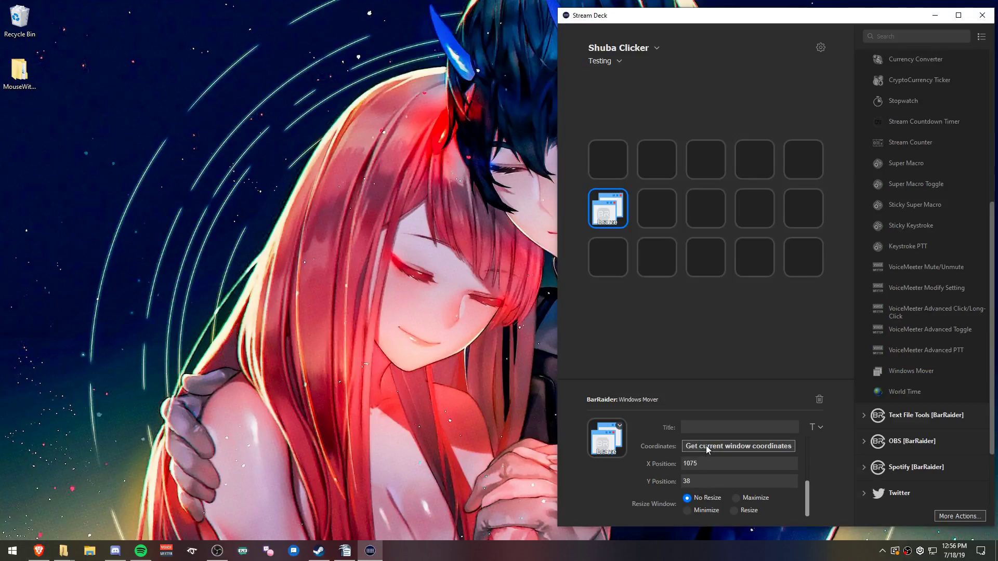
drag(799, 15, 297, 7)
drag(763, 30, 246, 69)
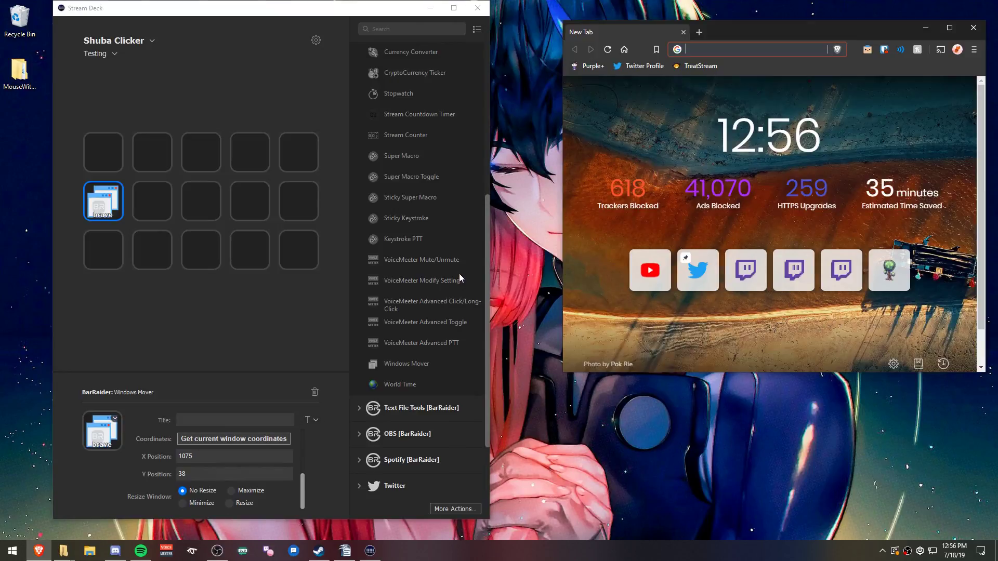
drag(332, 13, 305, 19)
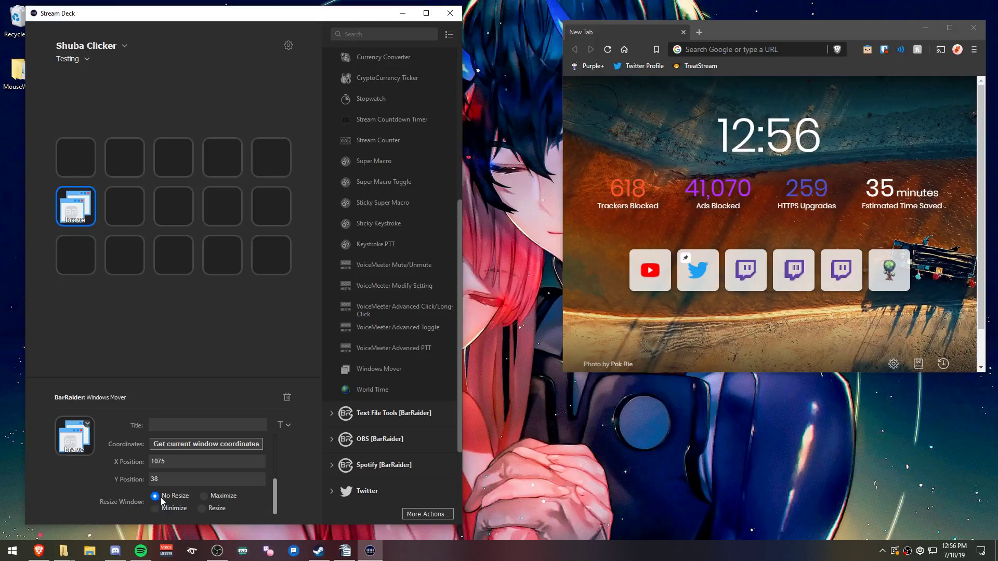
Try the Maximize and Minimize window options of the Windows Mover action on the browser
click(203, 497)
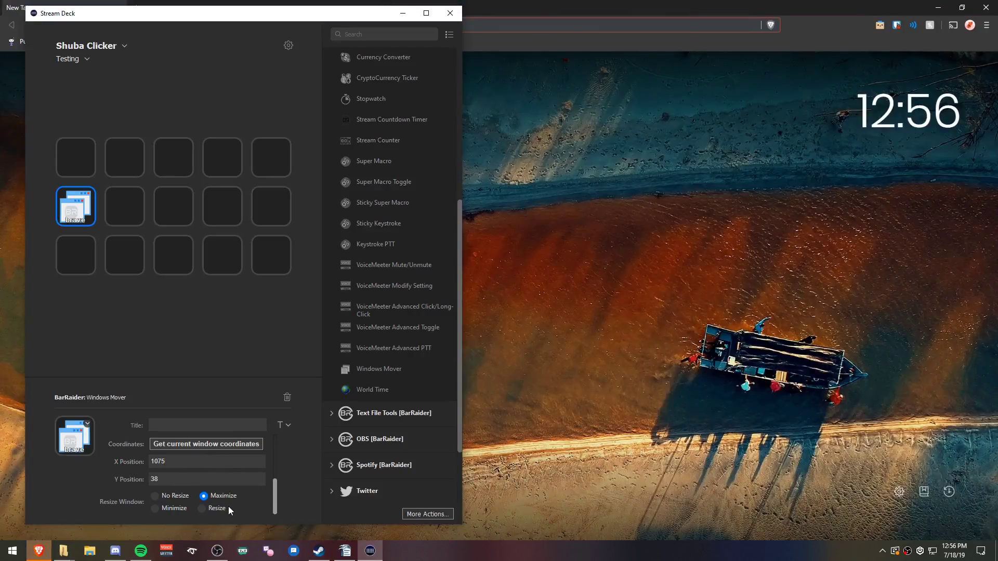
click(155, 509)
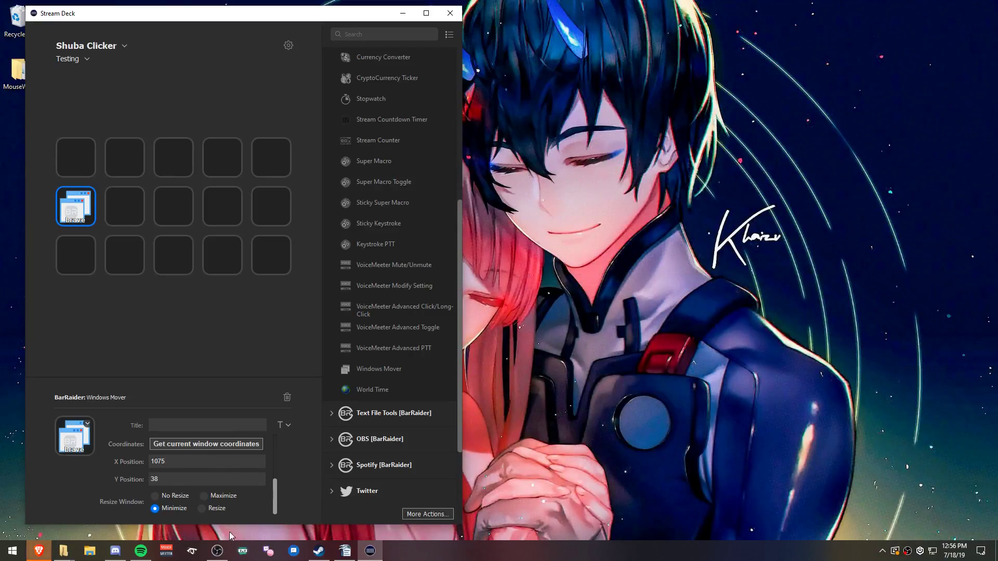
Set the Windows Mover action to resize the window to a height of 800 and a width of 800
click(206, 509)
scroll(151, 452, up, 1)
scroll(137, 464, down, 2)
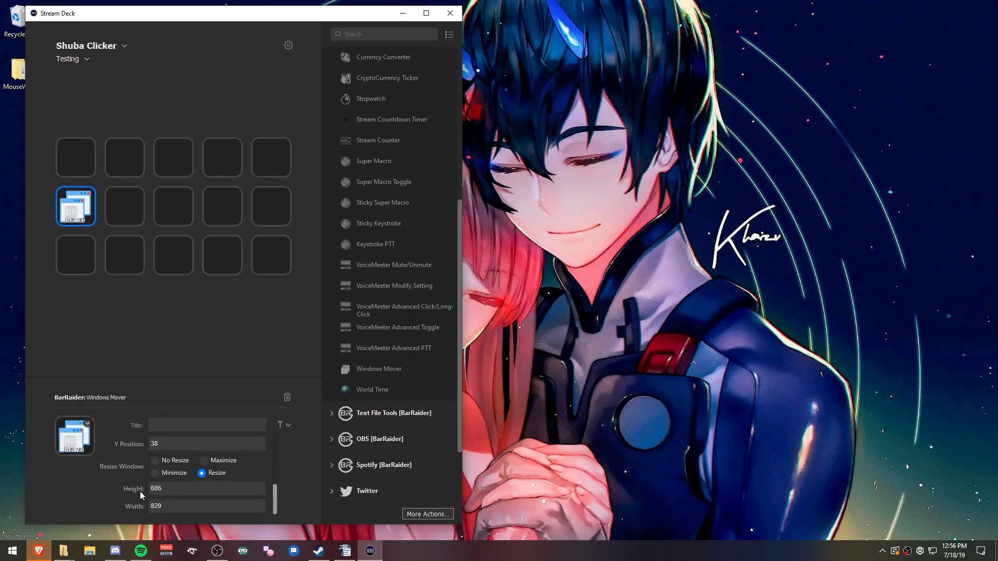
double_click(157, 489)
text(800)
key(Tab)
text(800)
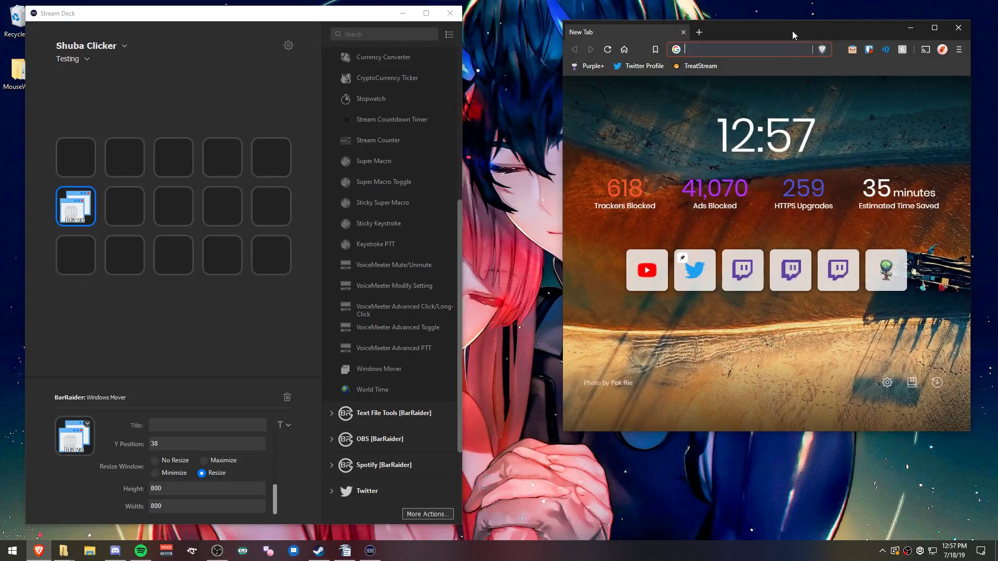
Move the browser partly over Stream Deck, capture its coordinates as X 683 and Y 76, and test by moving it away
scroll(155, 458, up, 2)
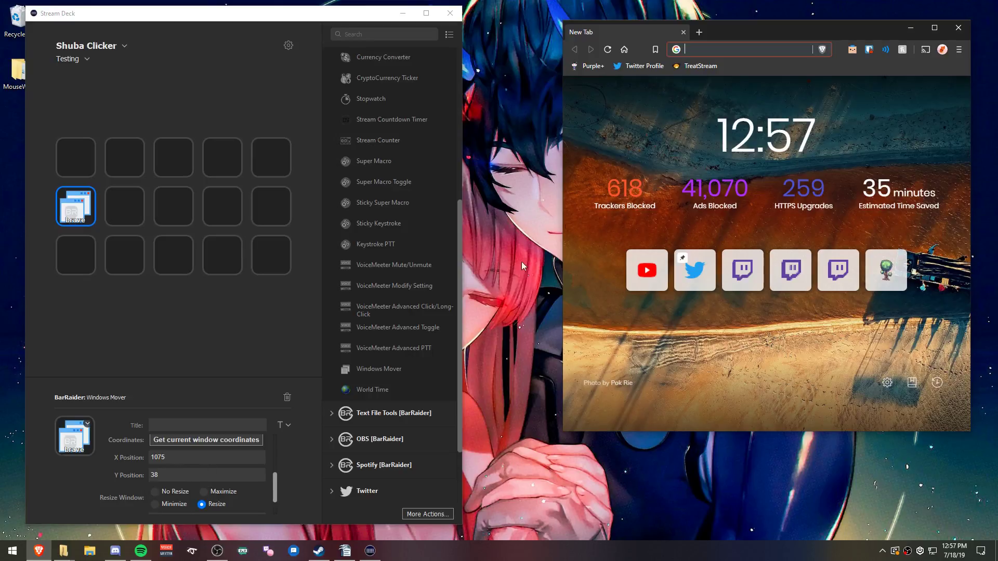
drag(739, 33, 535, 53)
click(162, 441)
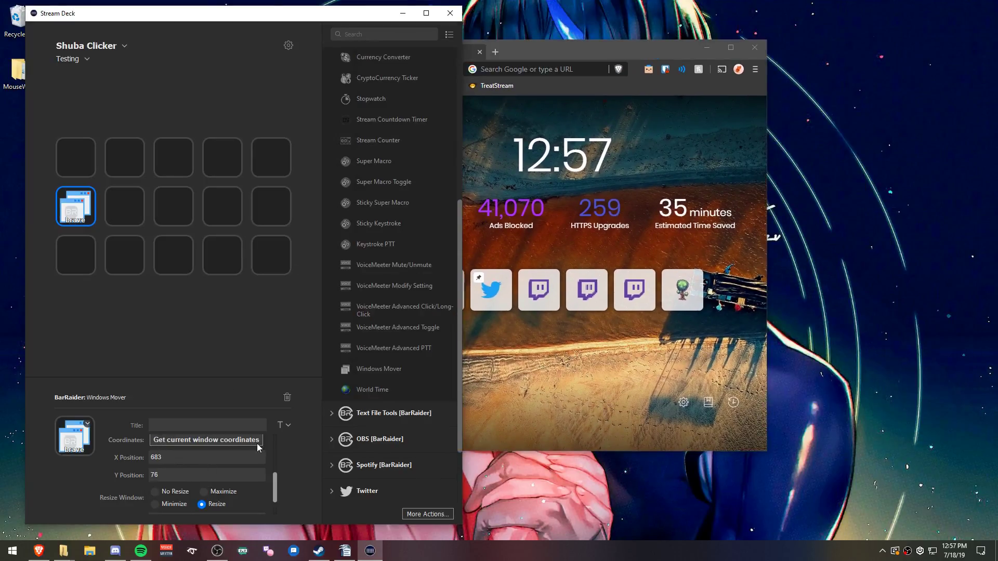
drag(609, 49, 784, 37)
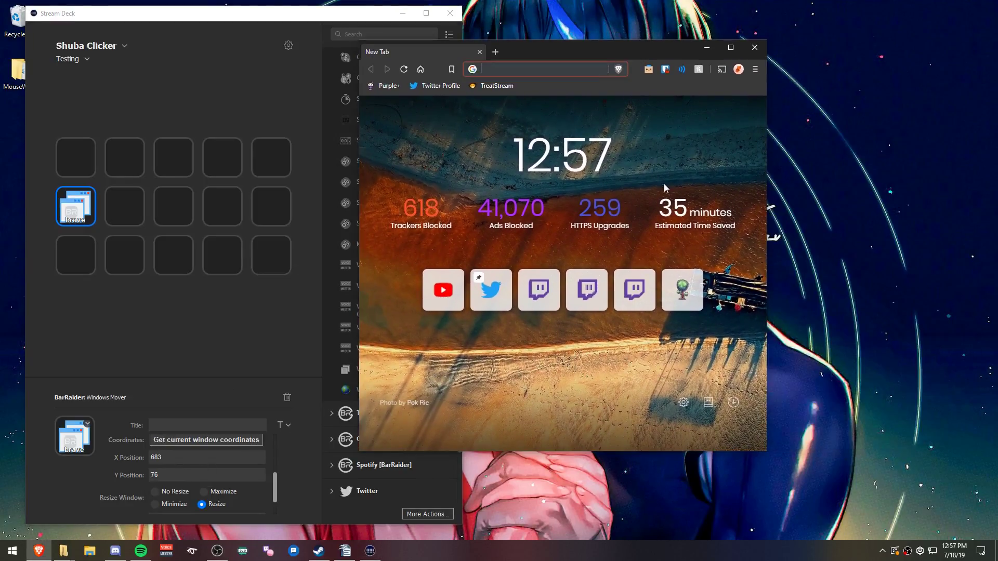
scroll(173, 483, up, 3)
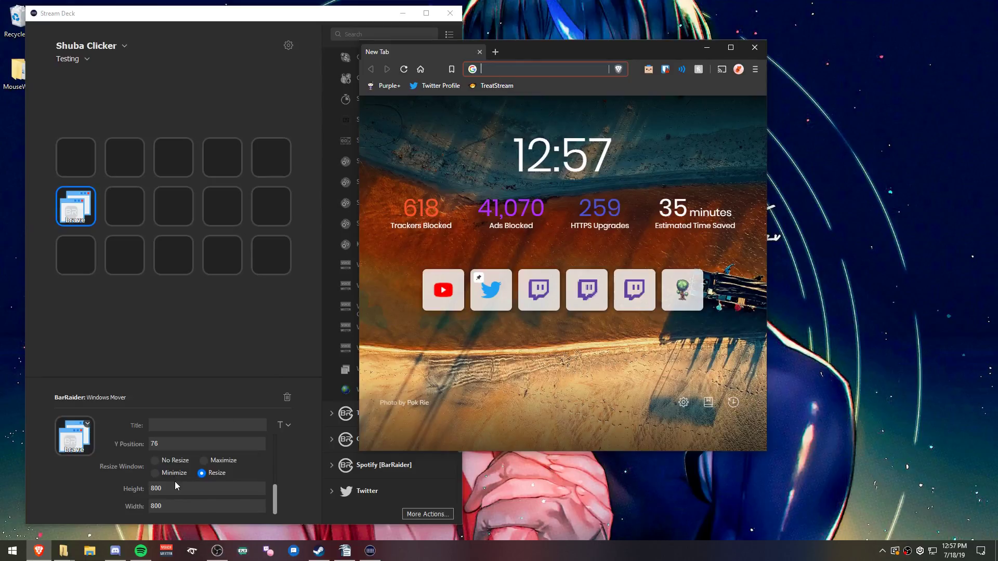